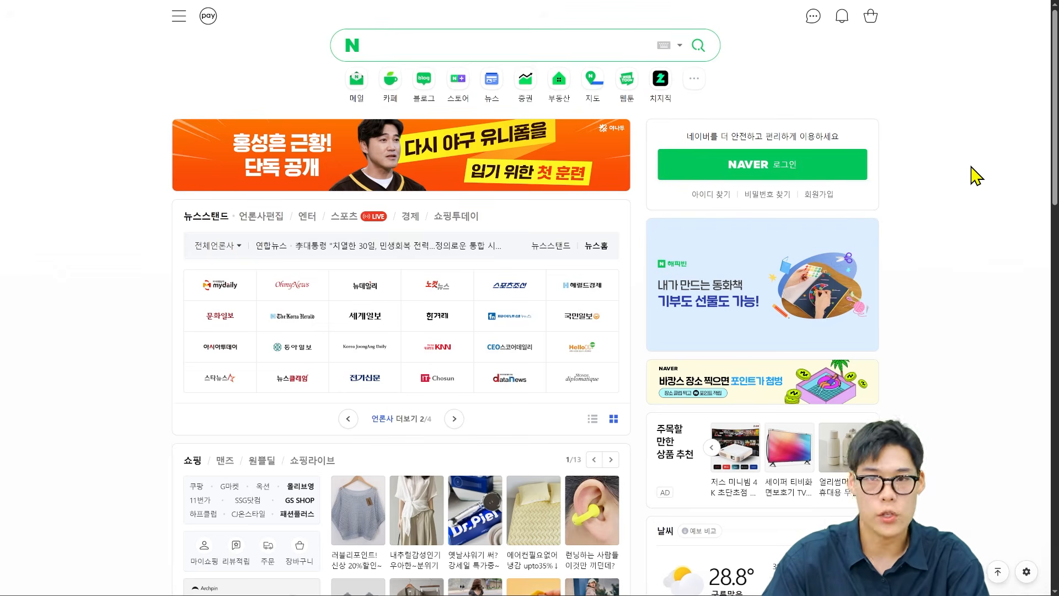
# Search Naver for "강남 미용실" and examine the power link ads and 플레이스 listings in the results.
pyautogui.write('가이')
pyautogui.press('BackSpace')
pyautogui.press('BackSpace')
pyautogui.press('BackSpace')
pyautogui.write('rk')
pyautogui.press('BackSpace')
pyautogui.press('BackSpace')
pyautogui.write('강남 미용실')
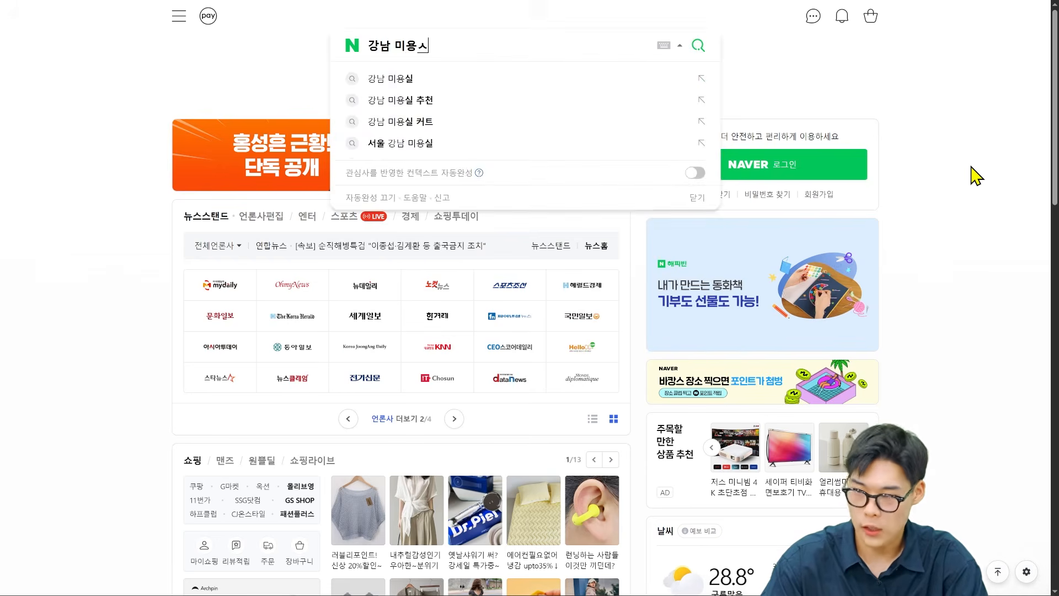
pyautogui.press('Return')
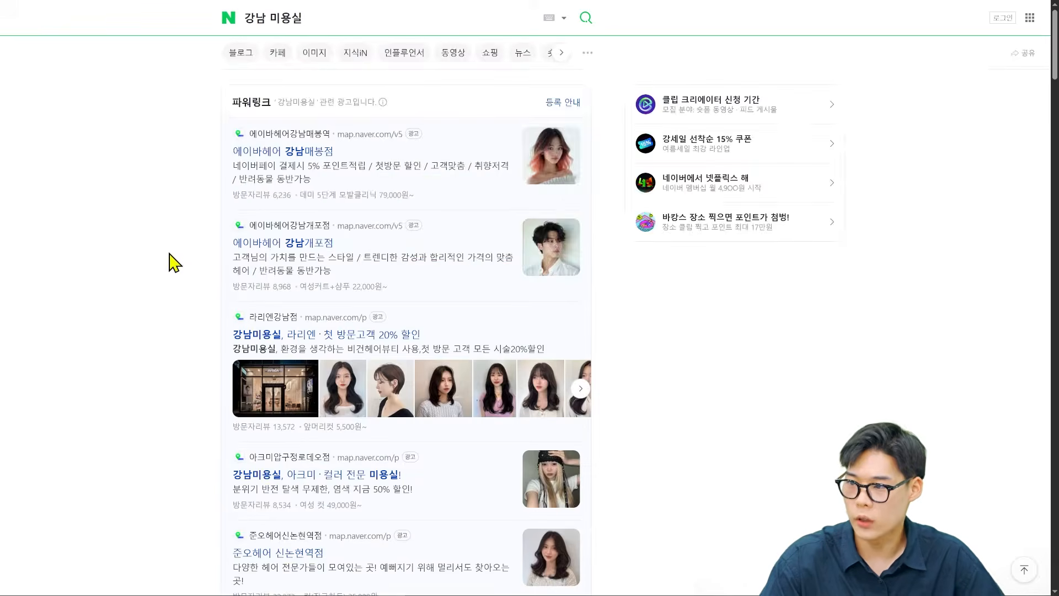
pyautogui.scroll(-15, 275, 133)
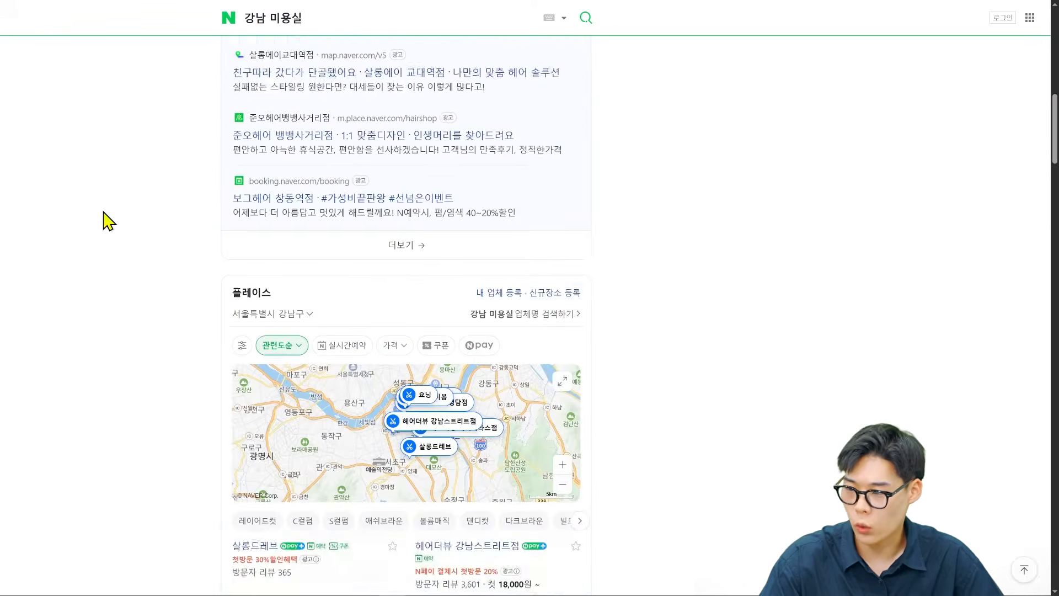
pyautogui.scroll(-3, 201, 202)
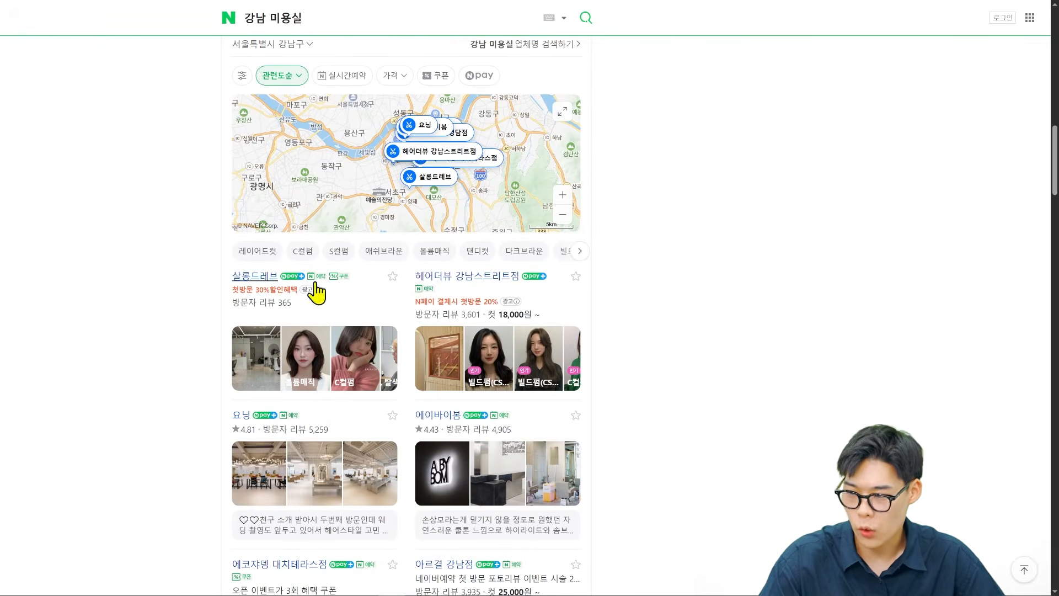
pyautogui.scroll(-1, 552, 342)
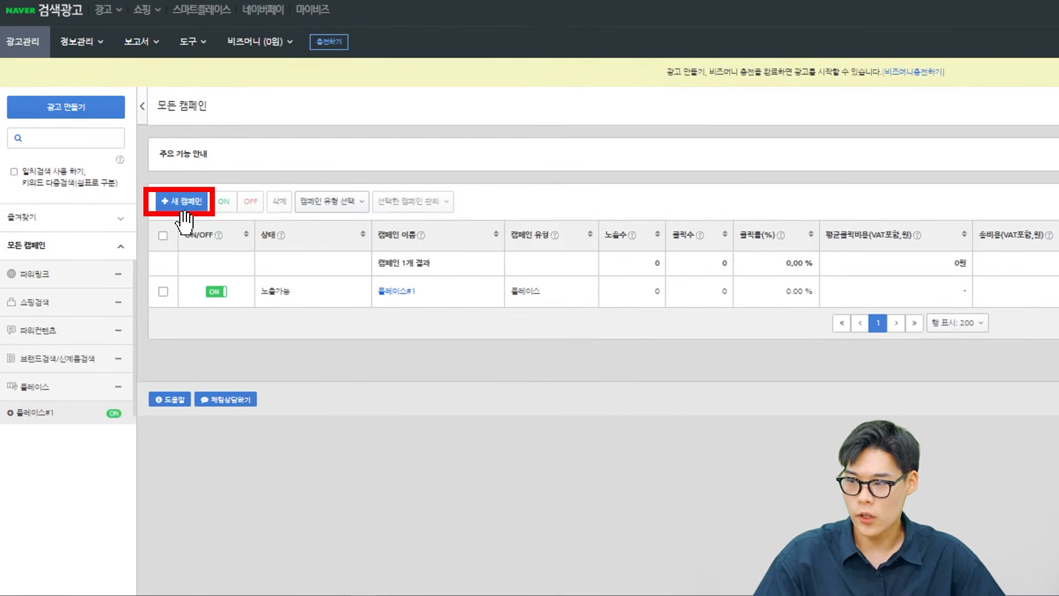
# Start a new campaign in Naver Search Ads and review the available campaign types.
pyautogui.click(179, 204)
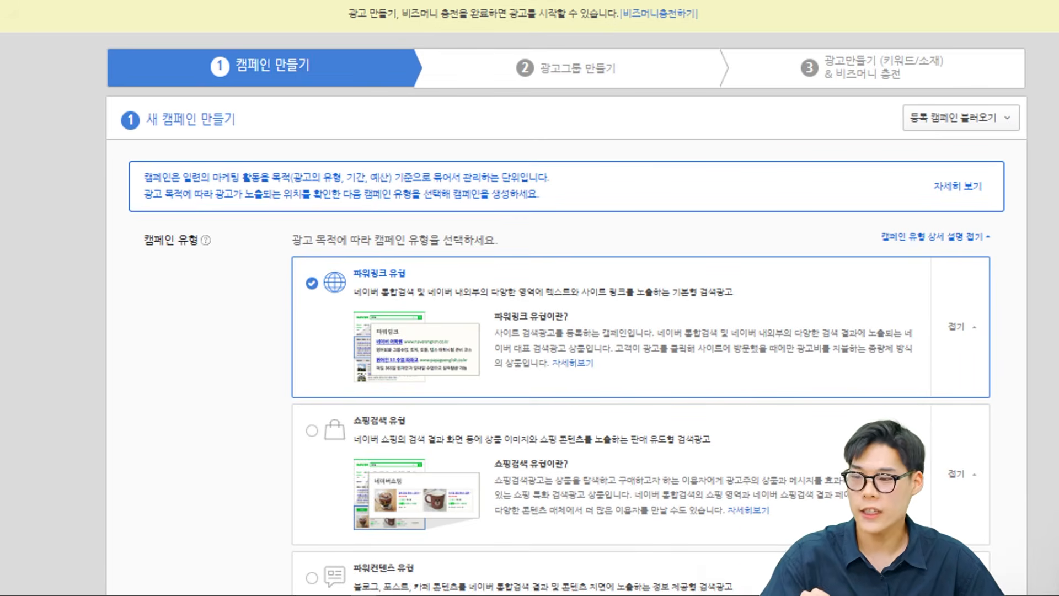
pyautogui.scroll(-5, 397, 203)
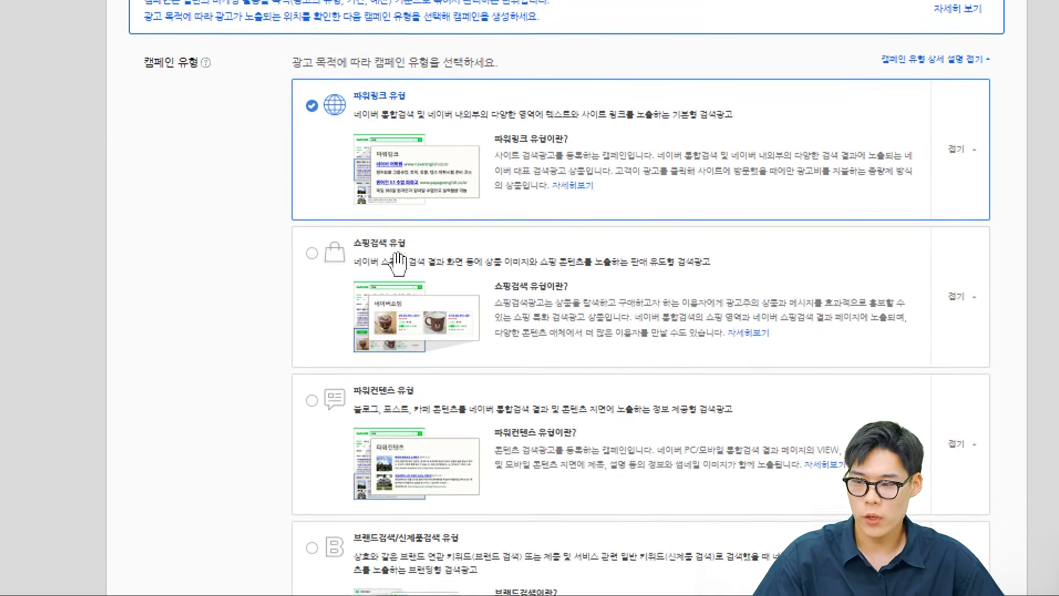
pyautogui.scroll(-2, 243, 192)
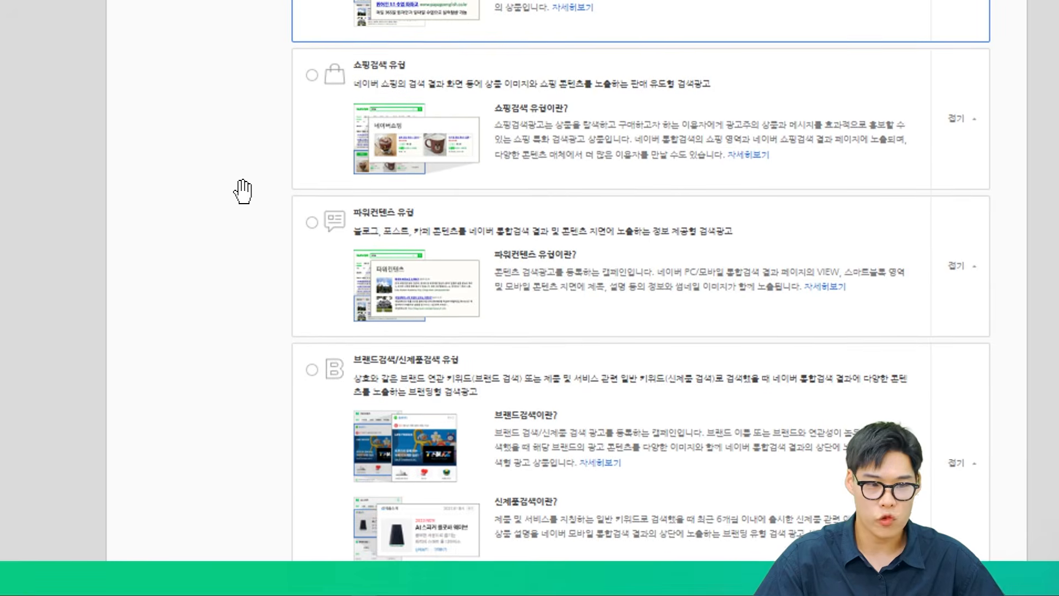
pyautogui.scroll(-1, 412, 410)
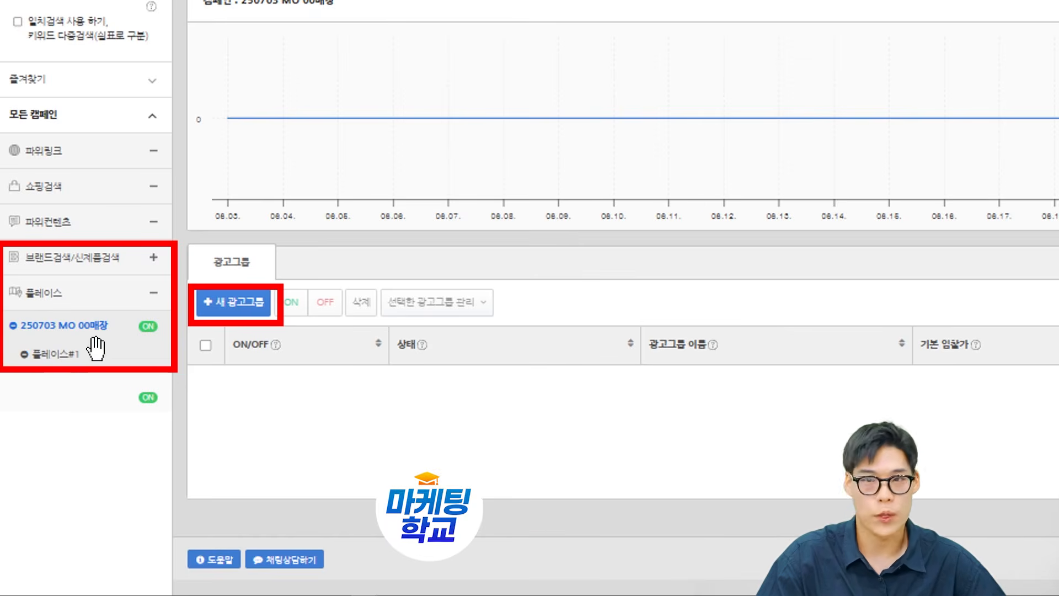
# Choose 플레이스검색 as the new ad group's type and review its business information, daily budget, bid and media settings.
pyautogui.scroll(-1, 318, 283)
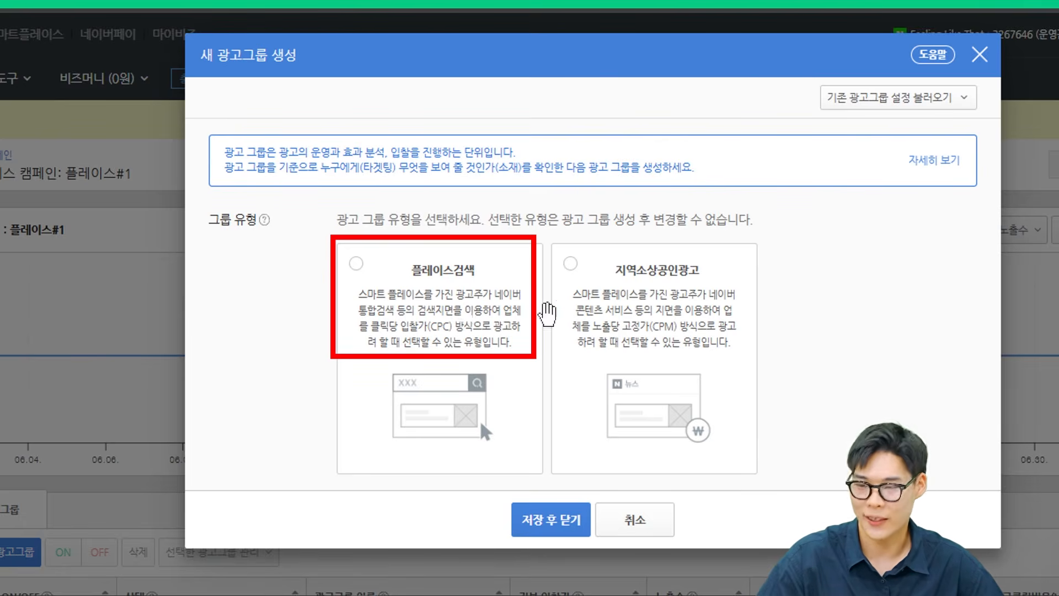
pyautogui.click(466, 313)
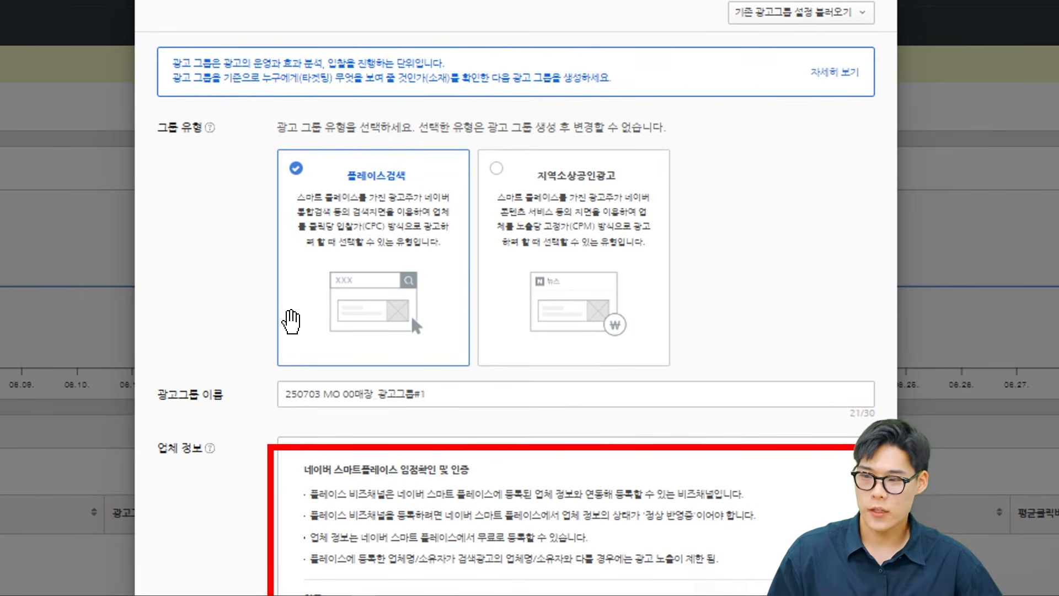
pyautogui.scroll(-4, 364, 309)
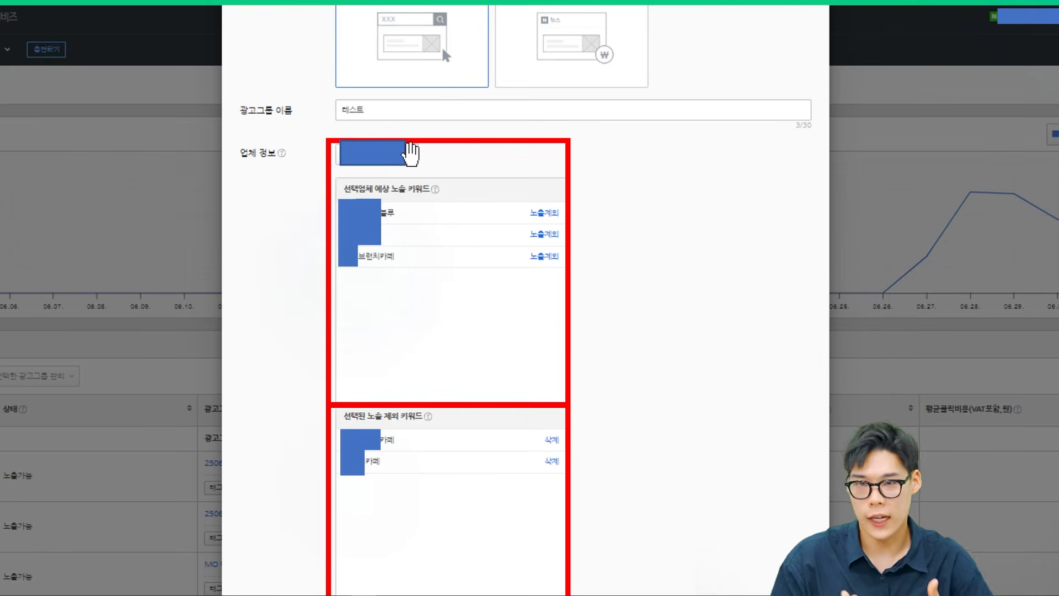
pyautogui.scroll(-1, 430, 215)
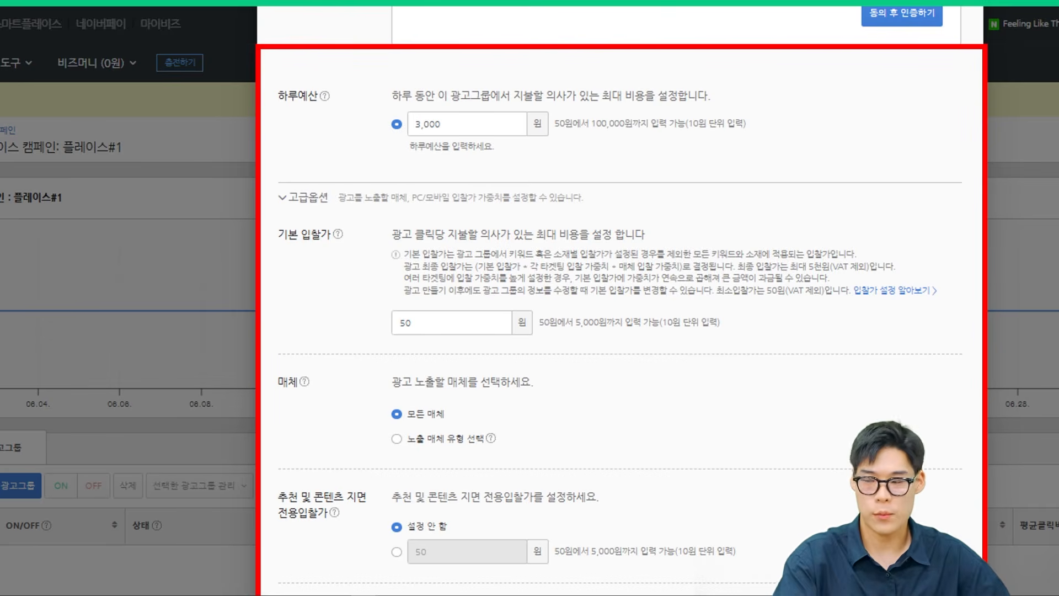
pyautogui.scroll(-2, 331, 155)
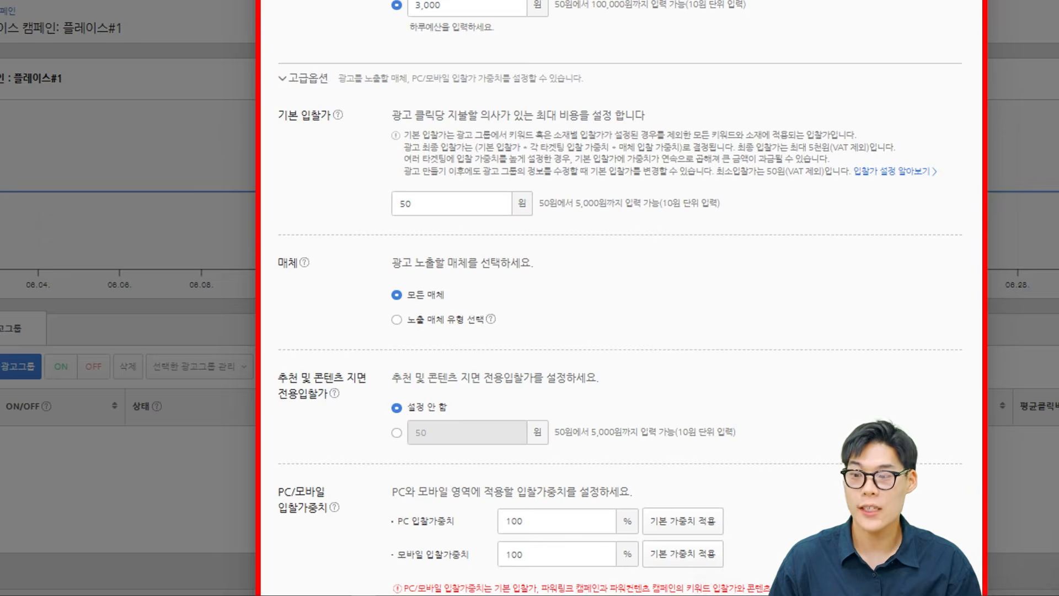
pyautogui.scroll(-3, 287, 233)
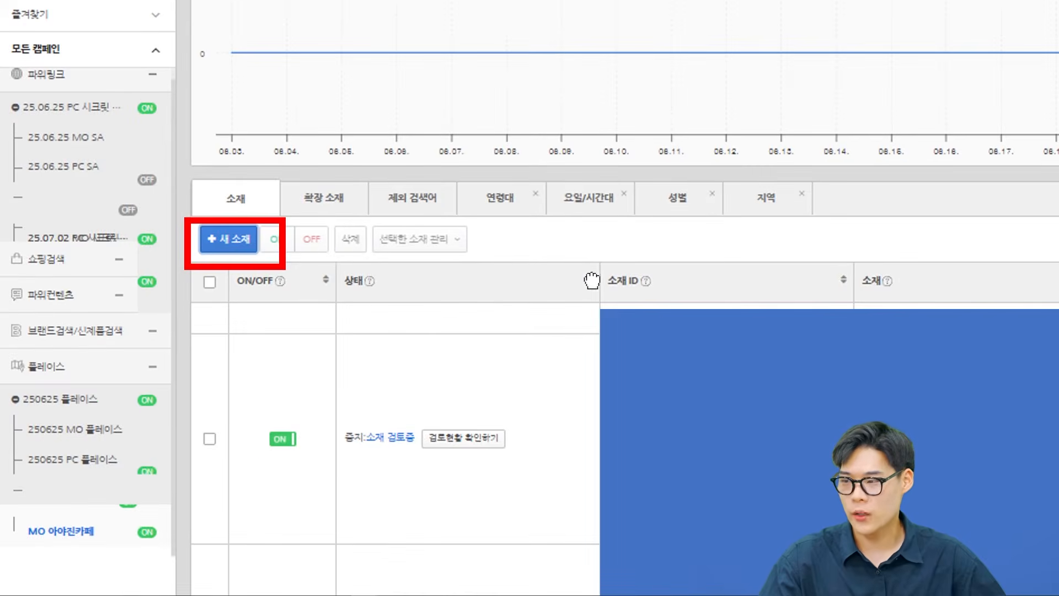
# Start a new ad creative for the place ad group and review its promotional text, image and preview sections.
pyautogui.click(243, 243)
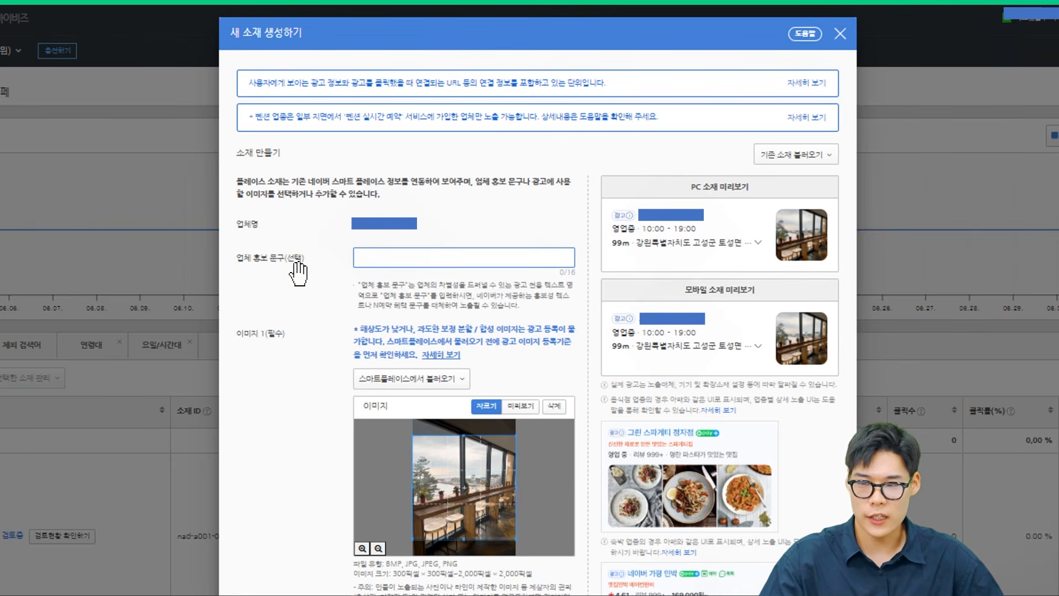
pyautogui.scroll(-2, 371, 307)
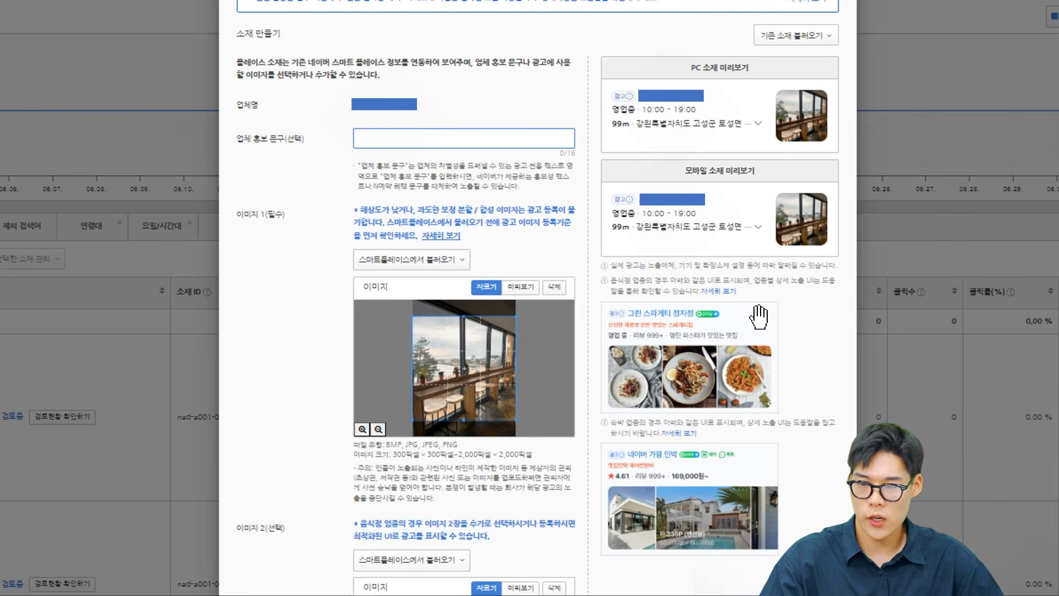
pyautogui.scroll(-2, 718, 315)
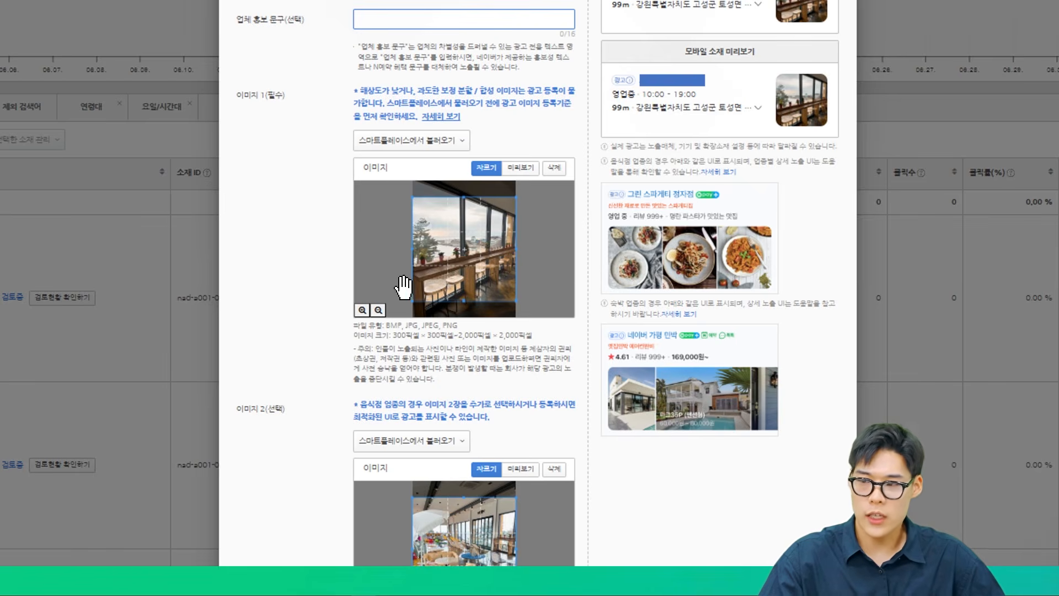
pyautogui.scroll(-1, 421, 449)
pyautogui.scroll(5, 603, 326)
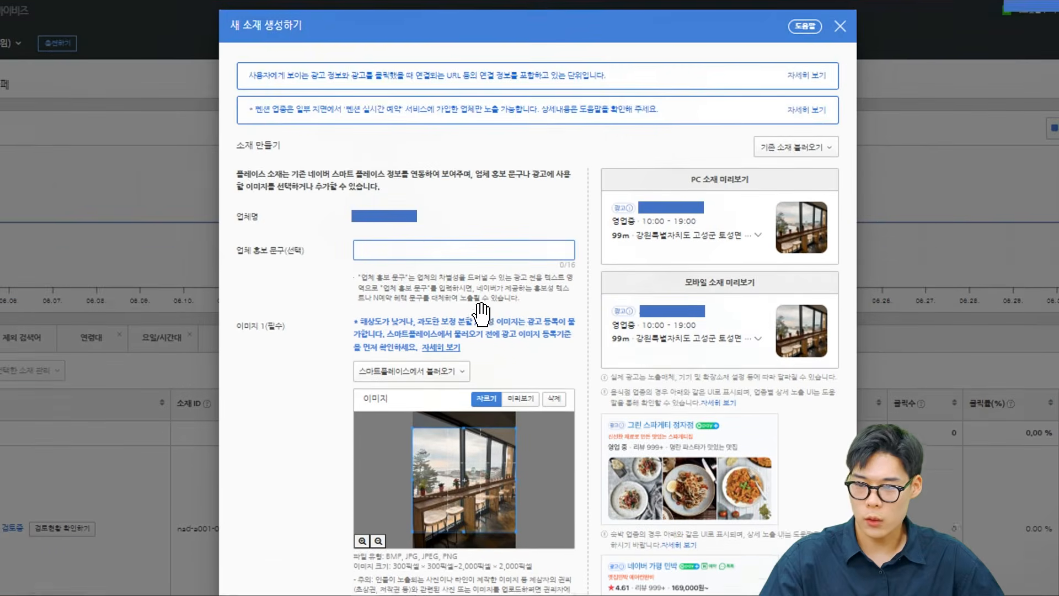
pyautogui.scroll(-5, 494, 264)
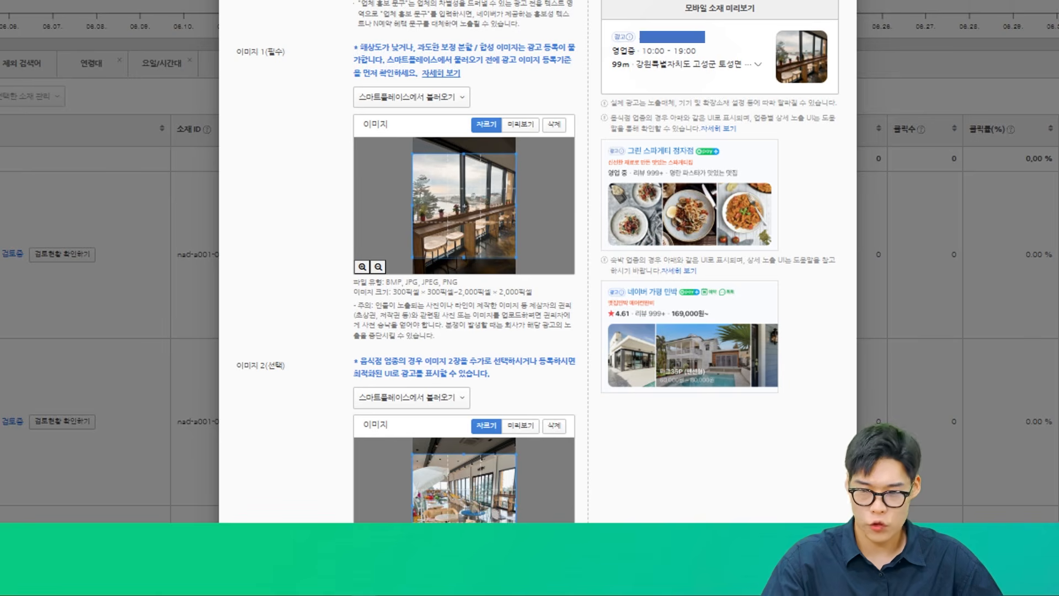
pyautogui.scroll(3, 804, 201)
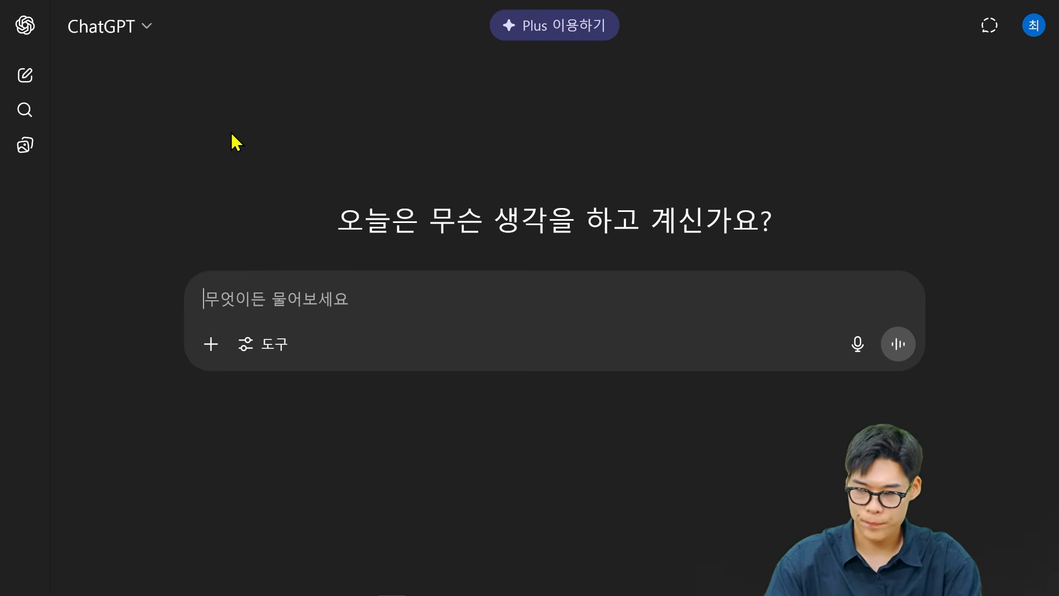
# In ChatGPT, submit the prompt "네이버 플레이스 광고 카피 문구 16자 이내로 작성해줘 우리는 카페없종이야".
pyautogui.write('넹')
pyautogui.press('BackSpace')
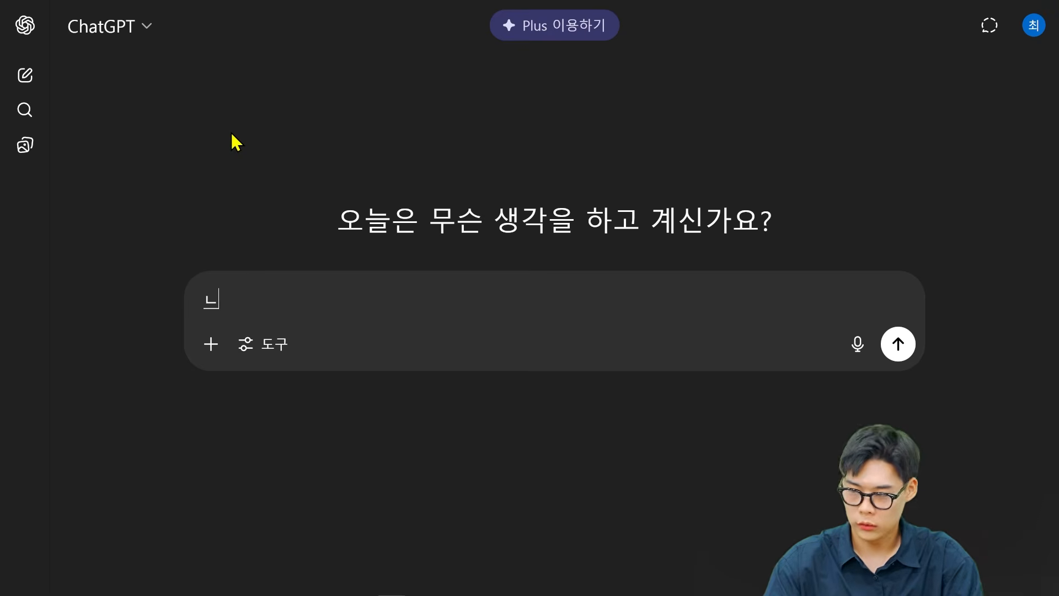
pyautogui.write('이버 플레이스 고광고')
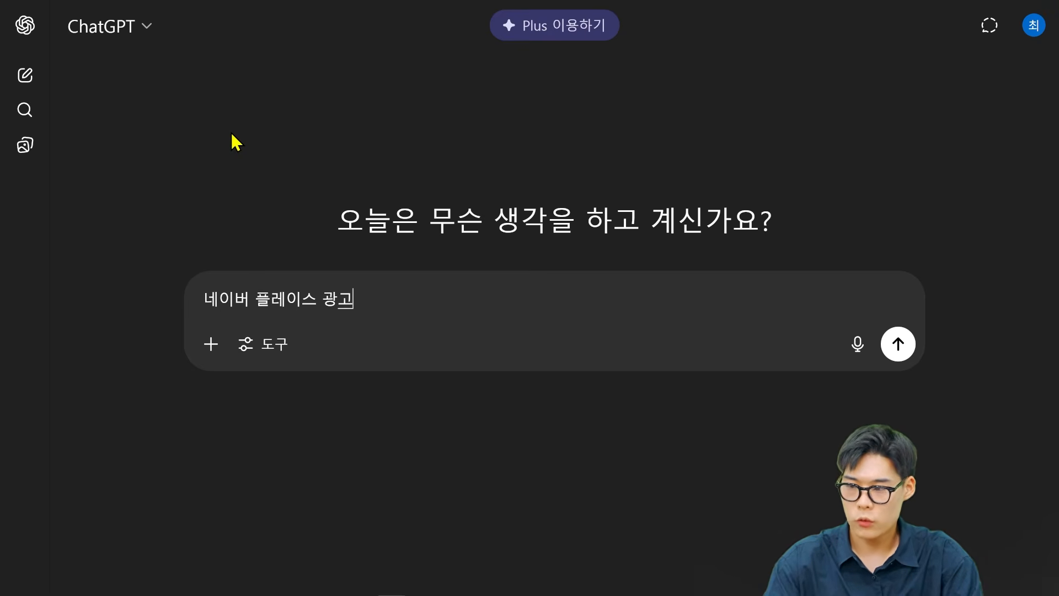
pyautogui.write(' 카피 문구 ')
pyautogui.write('16자 이내로')
pyautogui.write(' 작성해주')
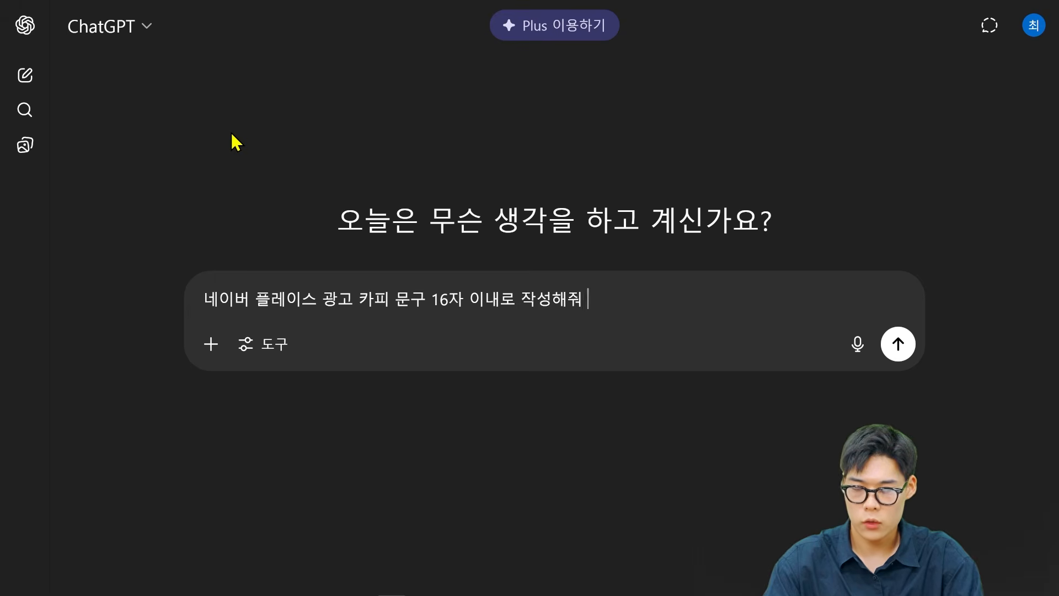
pyautogui.write(' 우리는 카페')
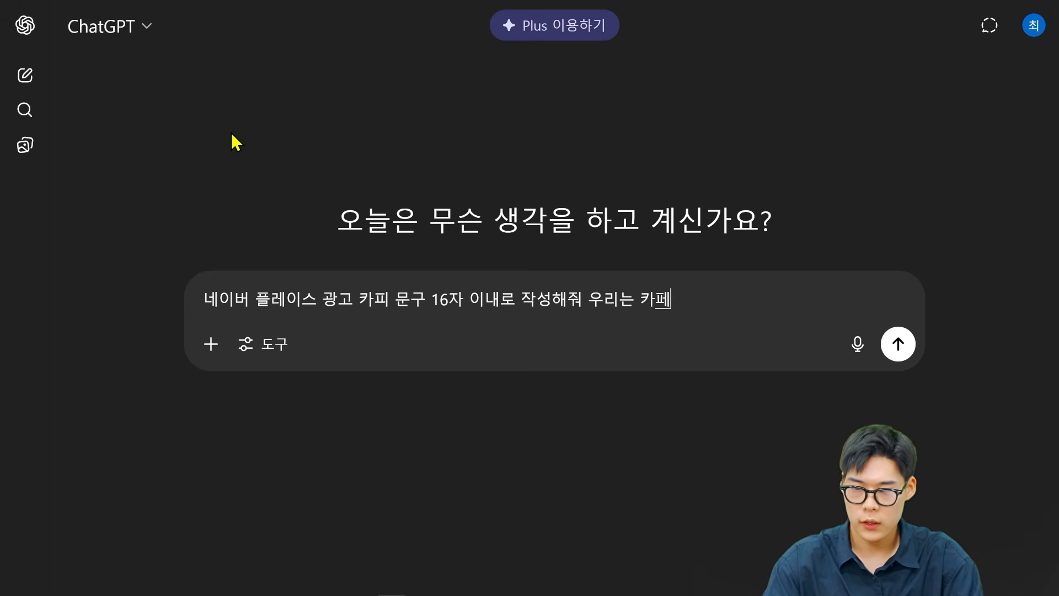
pyautogui.write('업ㅅ종이ㅇ')
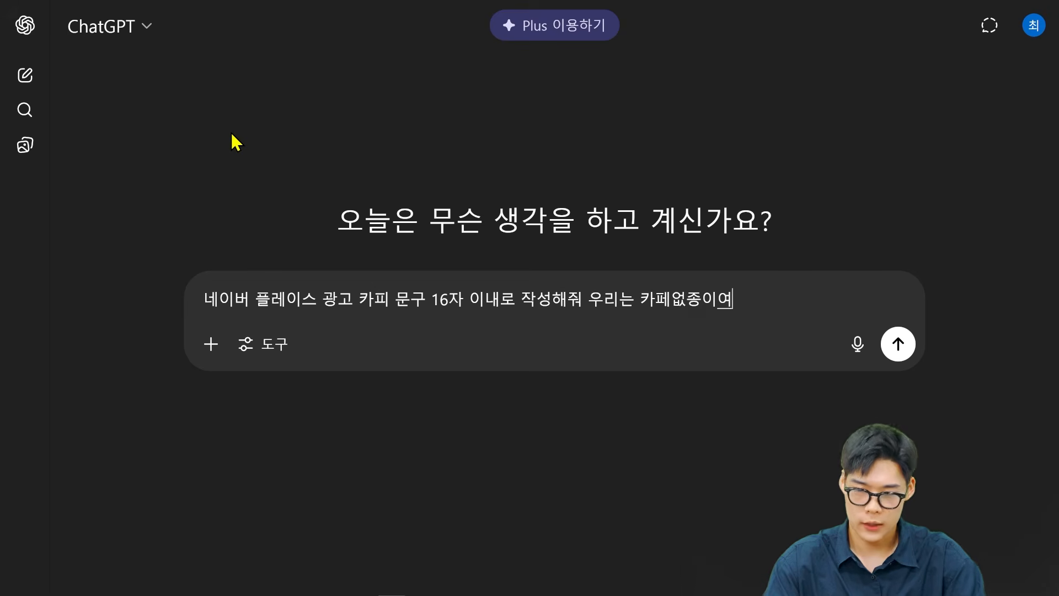
pyautogui.write('ㅑ')
pyautogui.press('Return')
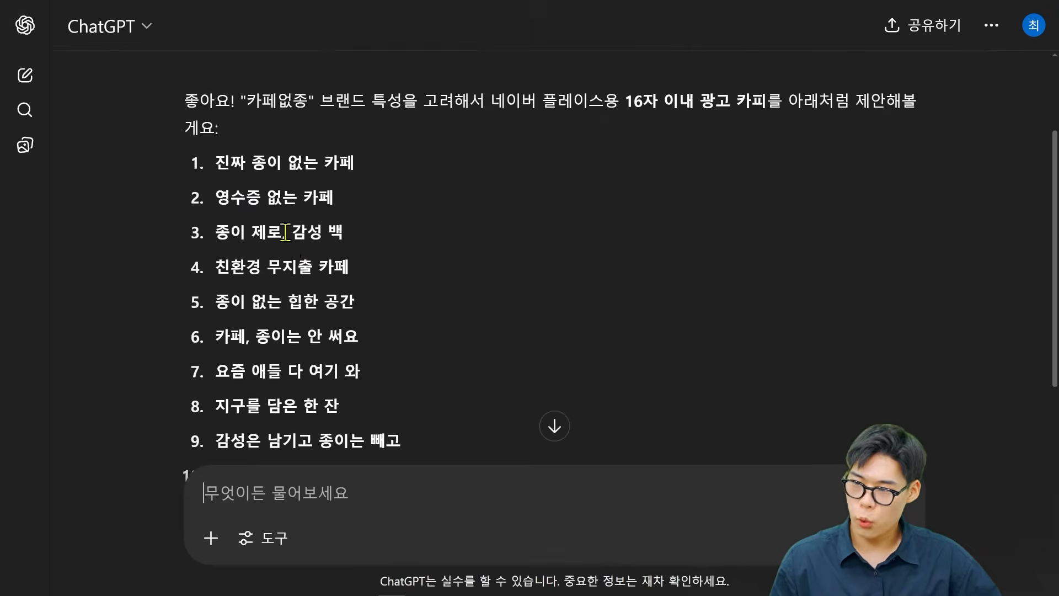
# Submit the follow-up prompt "해변 오션뷰 부산에 있는 카페인데 네이버 플레이스 광고 메인카피 문구를 16자에 맞춰서 작성해줘".
pyautogui.scroll(-1, 265, 166)
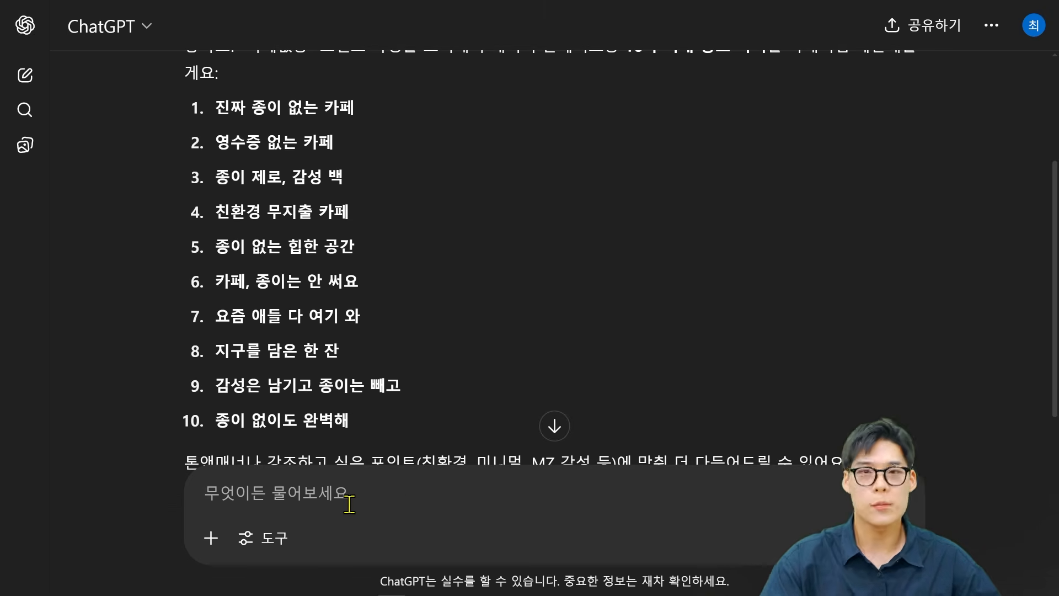
pyautogui.scroll(-3, 453, 275)
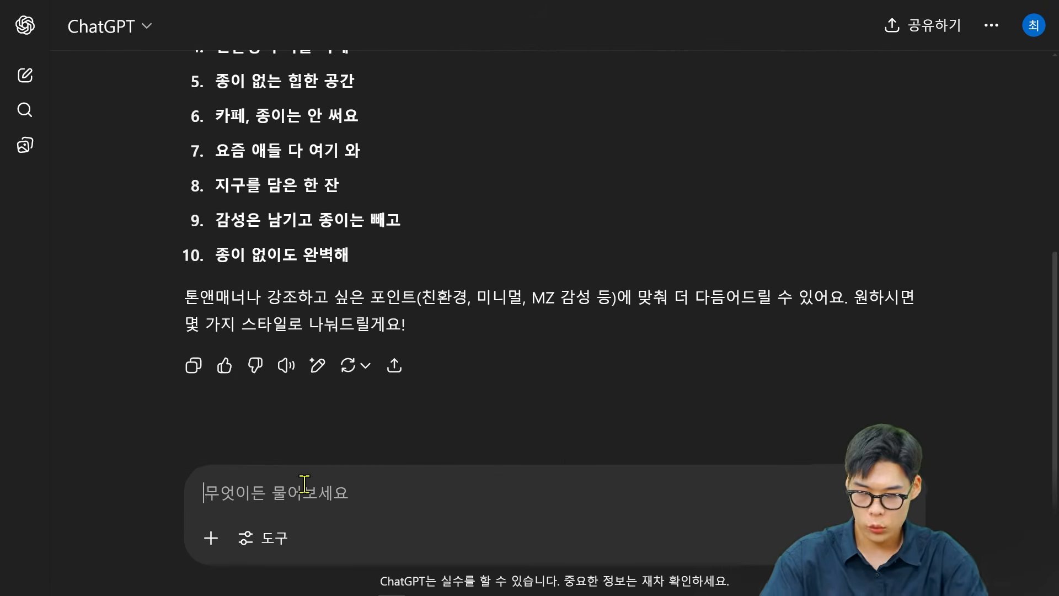
pyautogui.write('해변 오션')
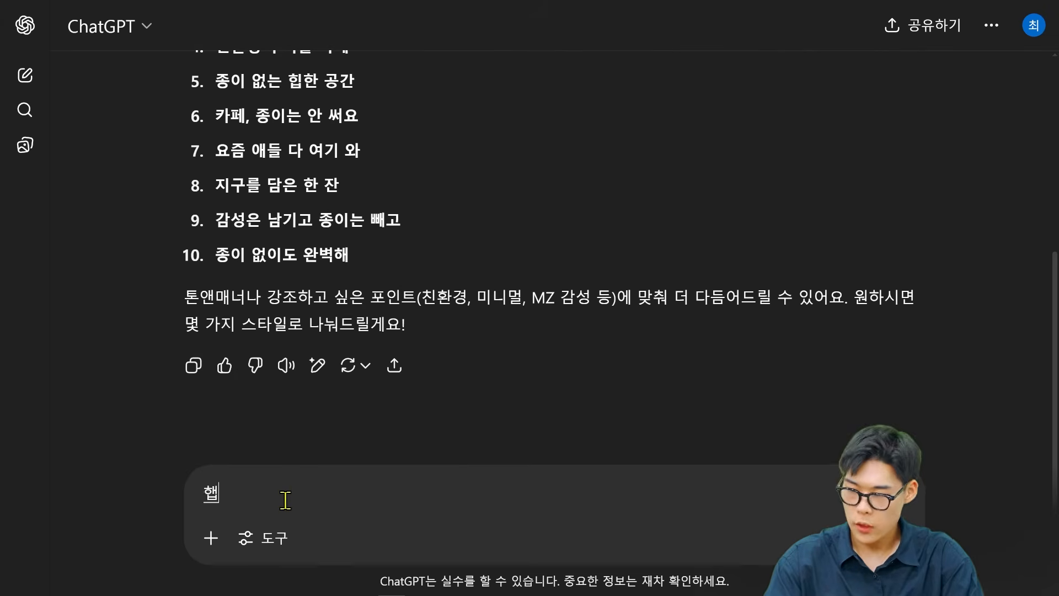
pyautogui.write('뷰')
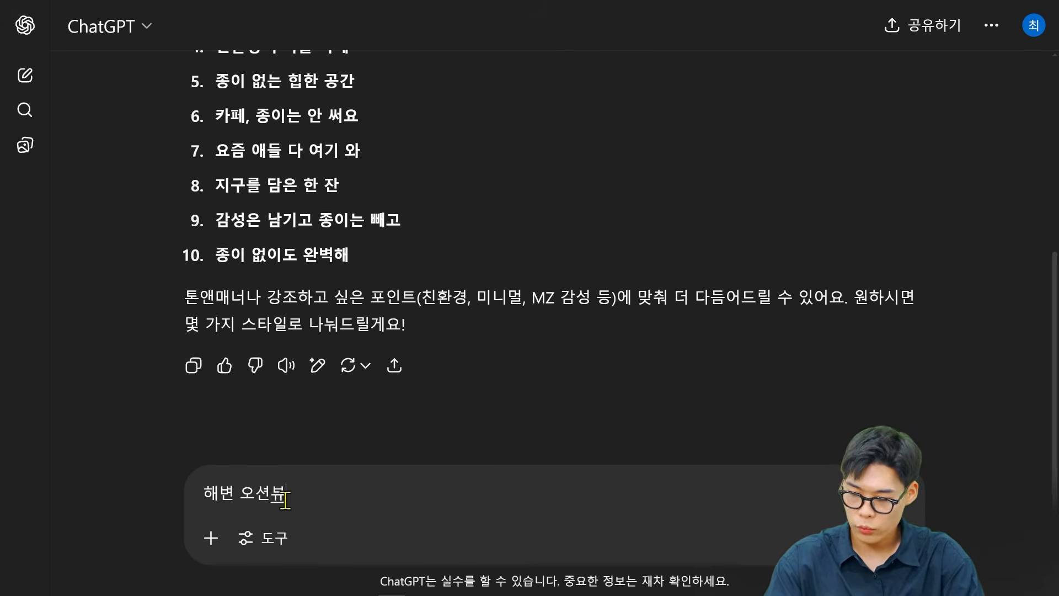
pyautogui.write(' 부산에 있는 ')
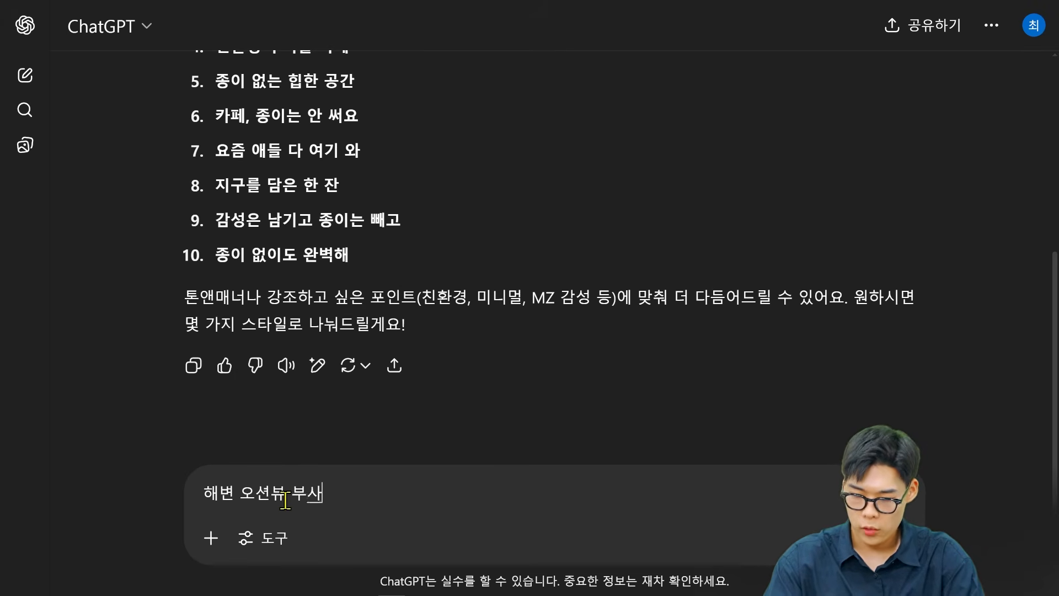
pyautogui.write('카페인데 네이버 플레이스 광고 ')
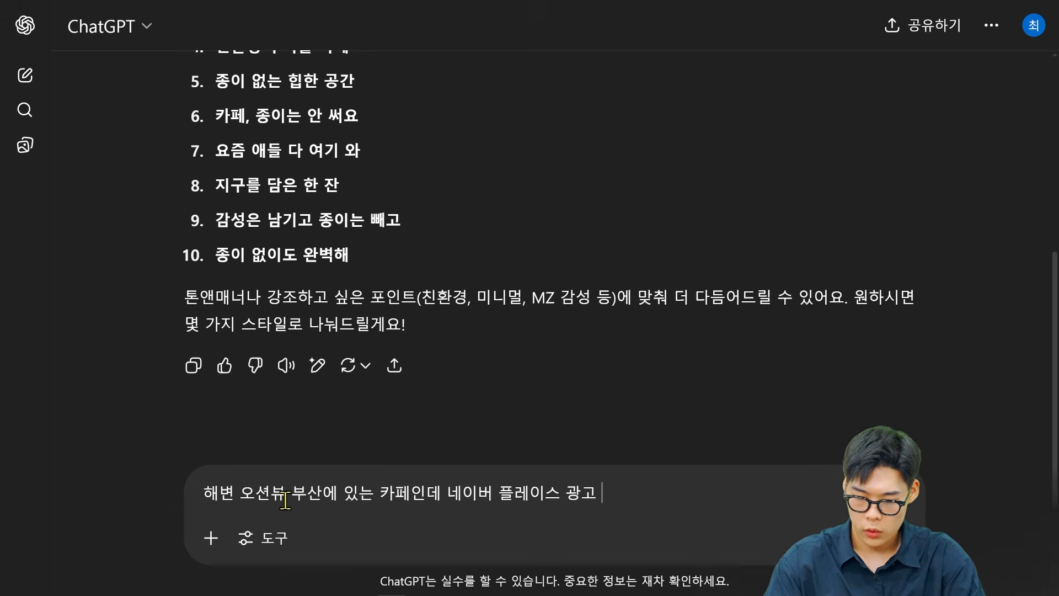
pyautogui.write('메인카')
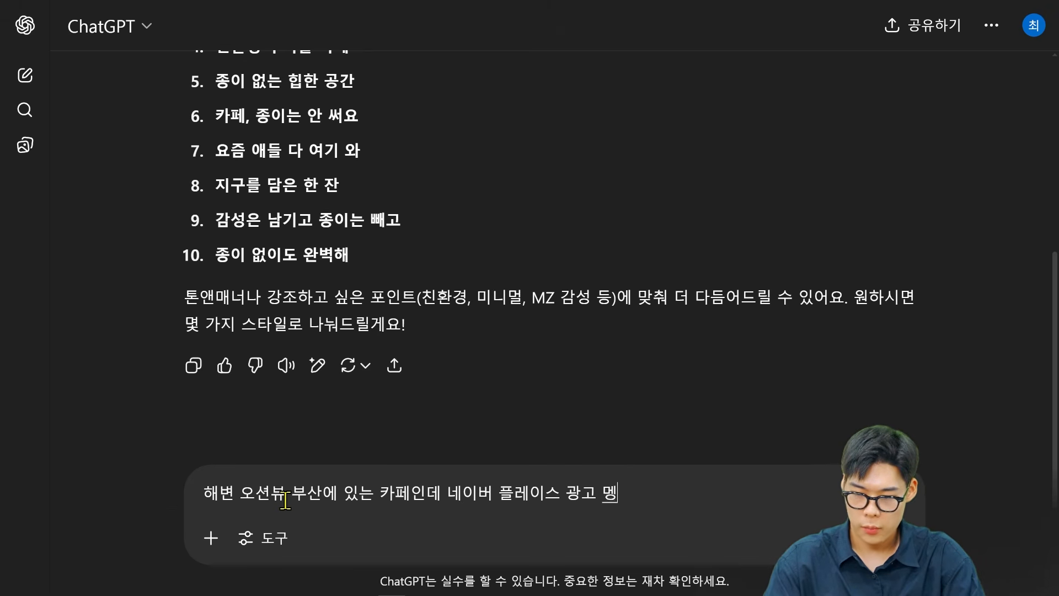
pyautogui.write('피')
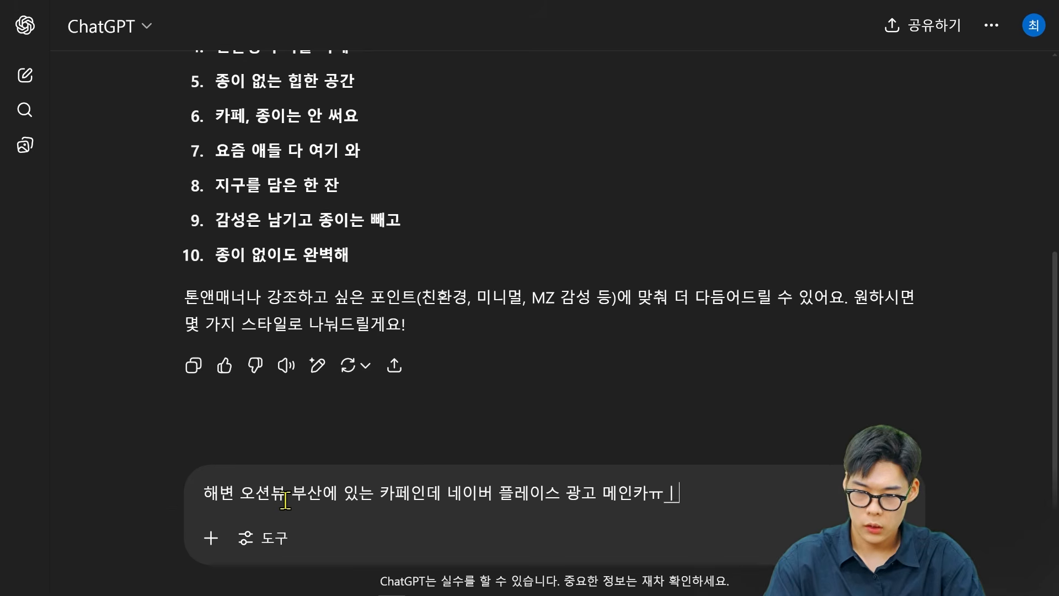
pyautogui.press('BackSpace')
pyautogui.write('피 문구를 ')
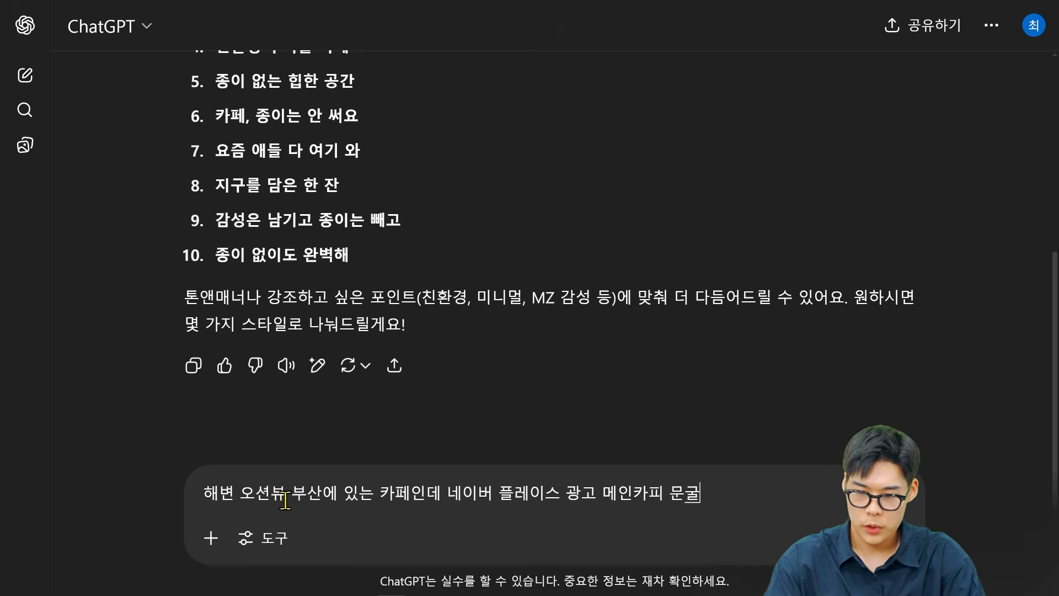
pyautogui.write('16자에 ')
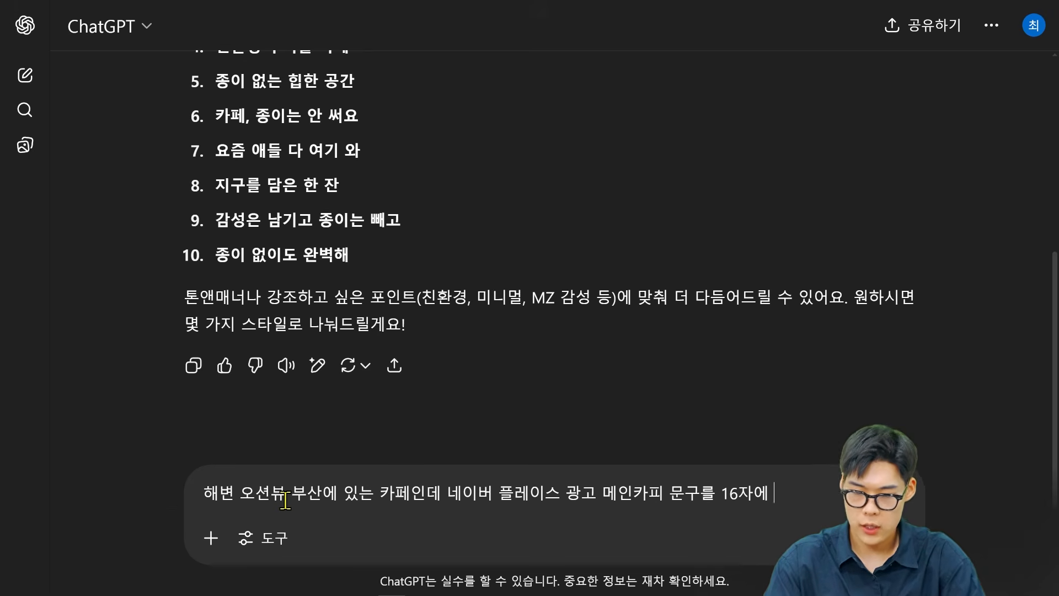
pyautogui.write('맞ㅊ춰서 작성해줘')
pyautogui.press('Return')
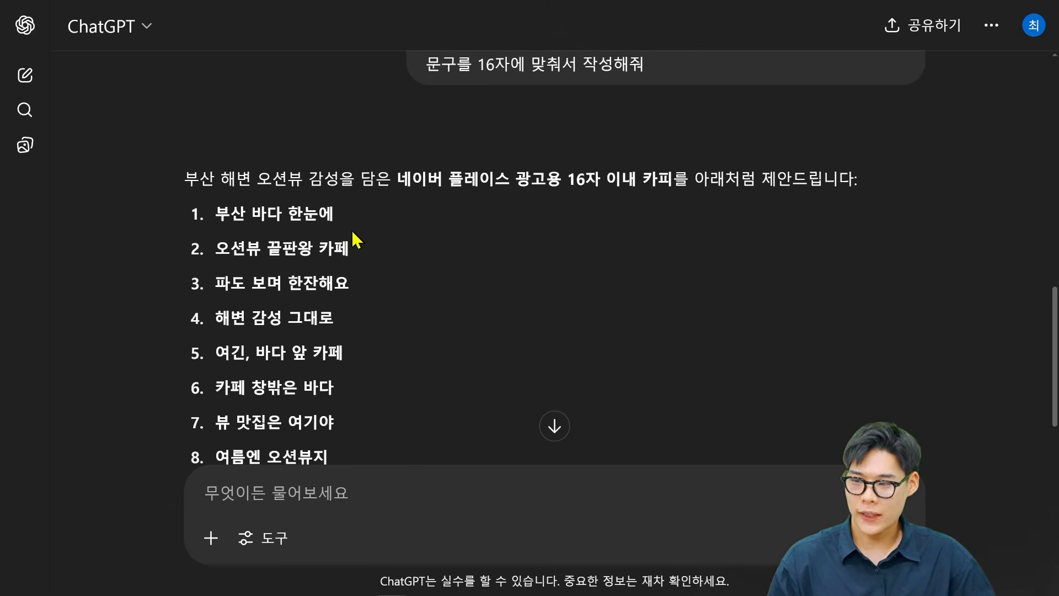
# Review the suggested ad copy for the Busan ocean-view cafe, highlighting "오션뷰 끝판왕 카페", "뷰 맛집은 여기야" and "여름엔 오션뷰지".
pyautogui.scroll(-1, 352, 230)
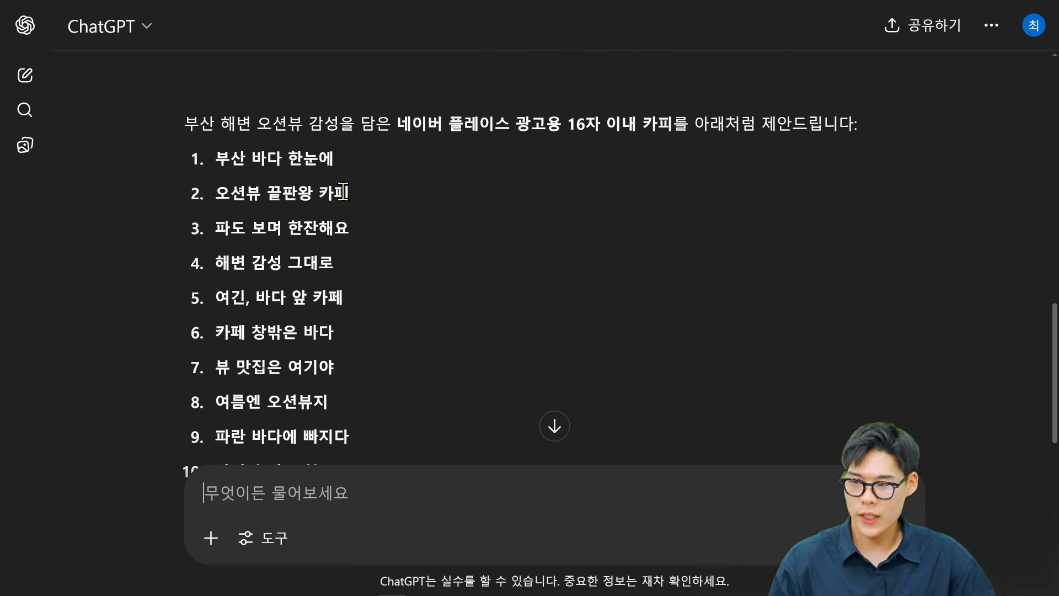
pyautogui.moveTo(220, 190); pyautogui.dragTo(366, 205)
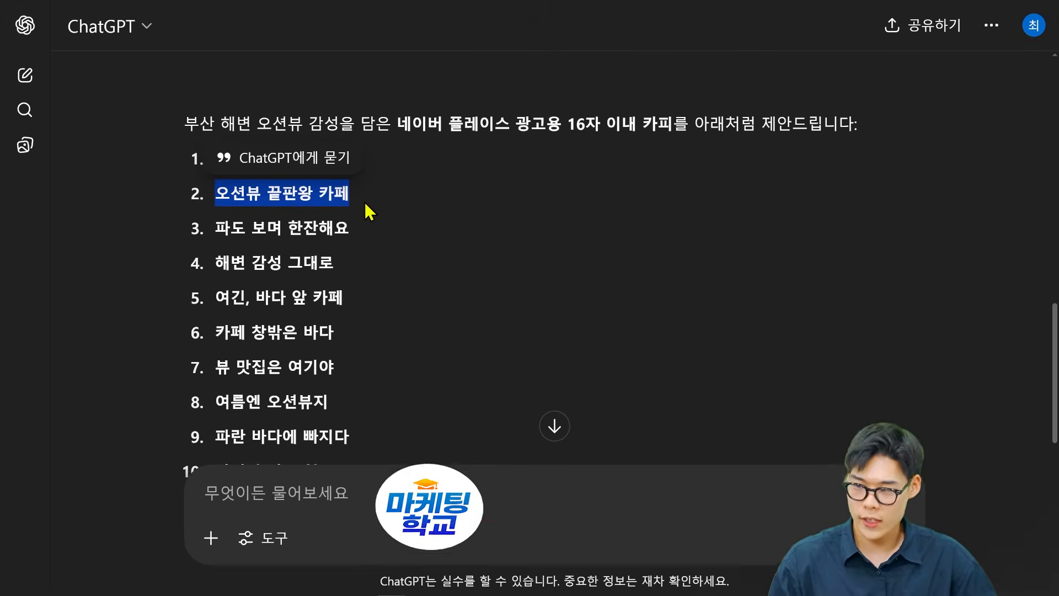
pyautogui.scroll(-1, 307, 293)
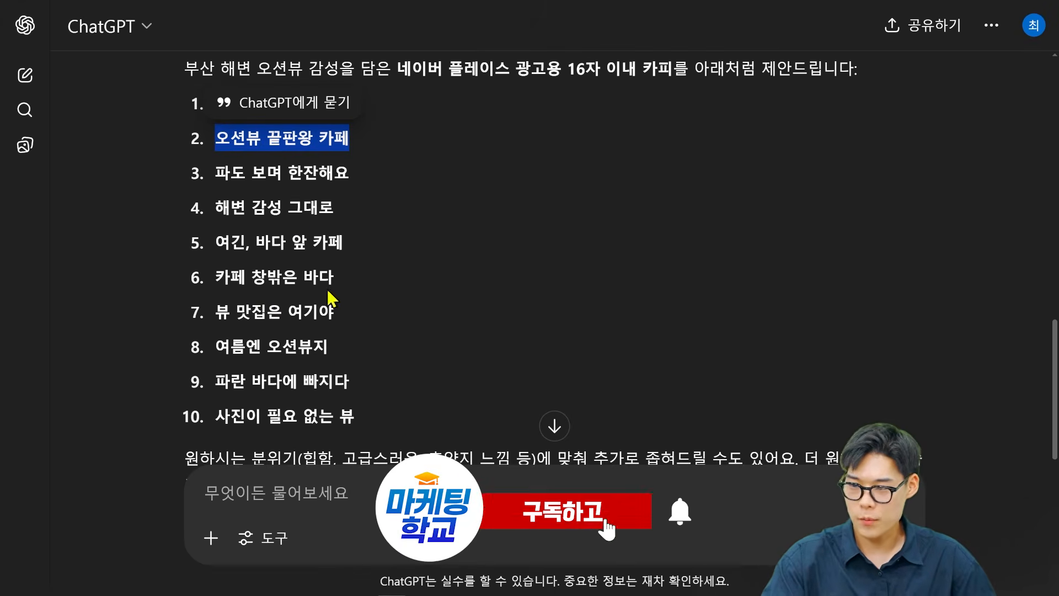
pyautogui.moveTo(215, 312); pyautogui.dragTo(334, 314)
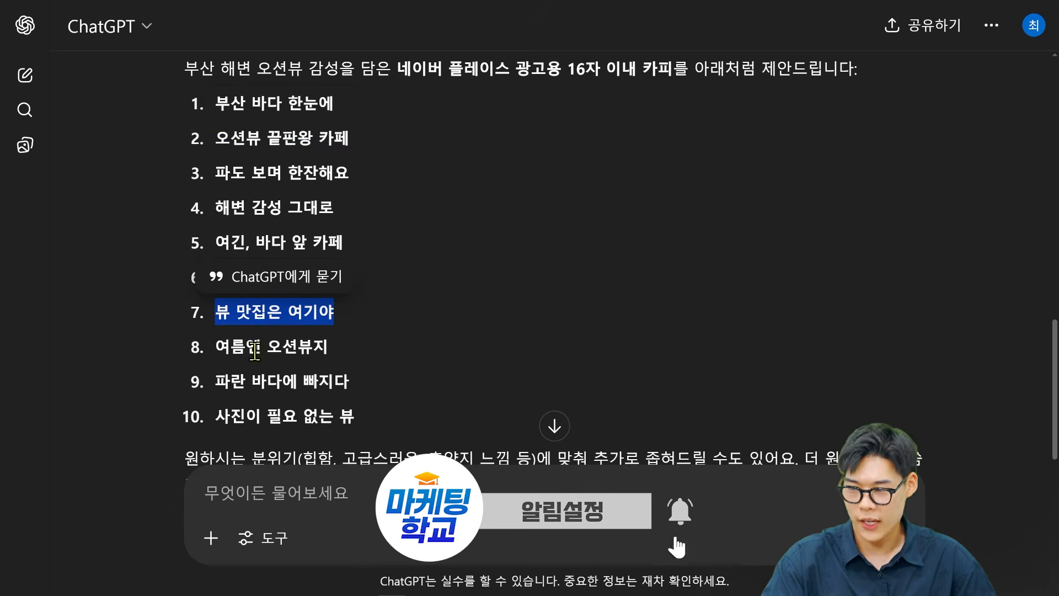
pyautogui.moveTo(230, 348); pyautogui.dragTo(353, 346)
pyautogui.click(348, 359)
pyautogui.scroll(-1, 338, 370)
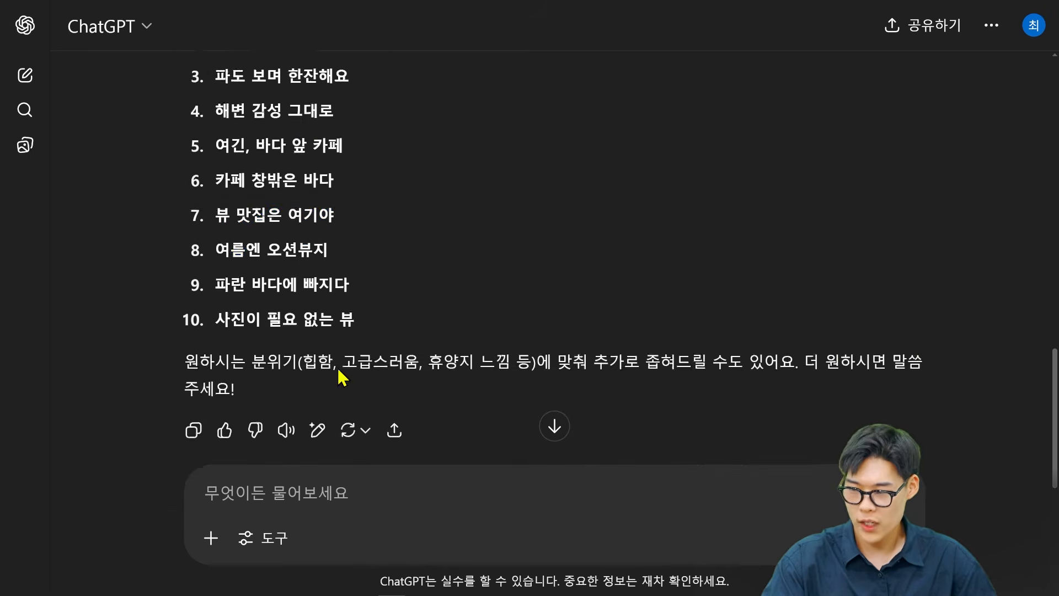
pyautogui.scroll(2, 338, 375)
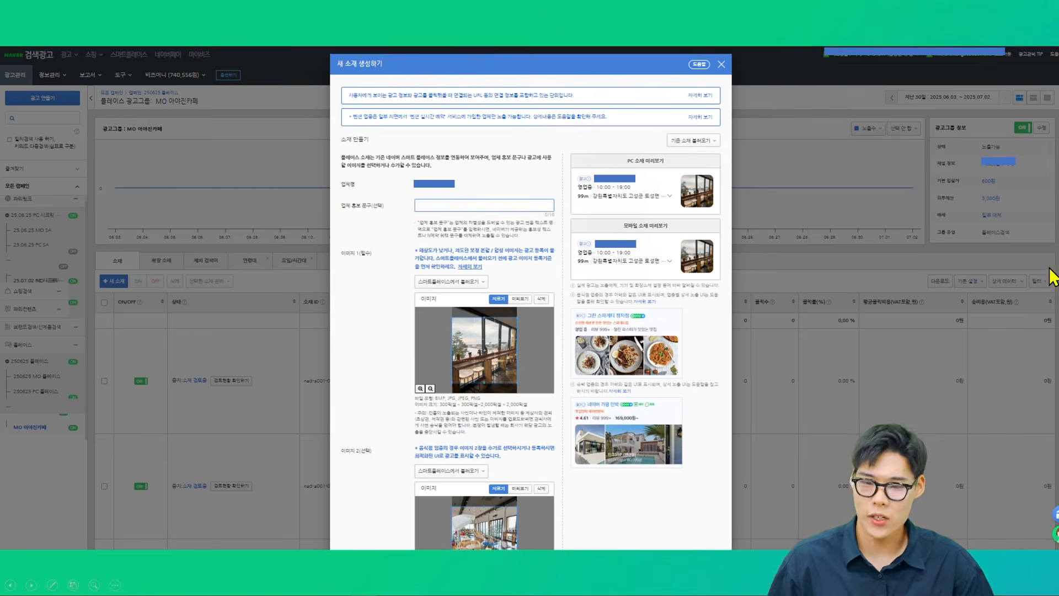
# In Naver Search Ads, review the new place creative's three image sections and the registration notes below them.
pyautogui.scroll(-5, 534, 276)
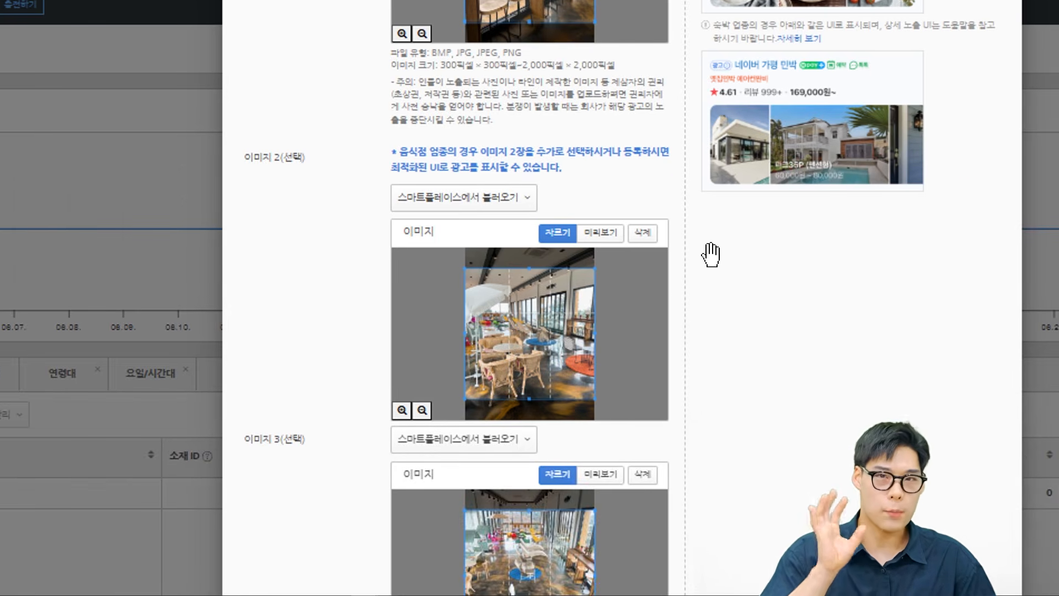
pyautogui.scroll(-2, 711, 254)
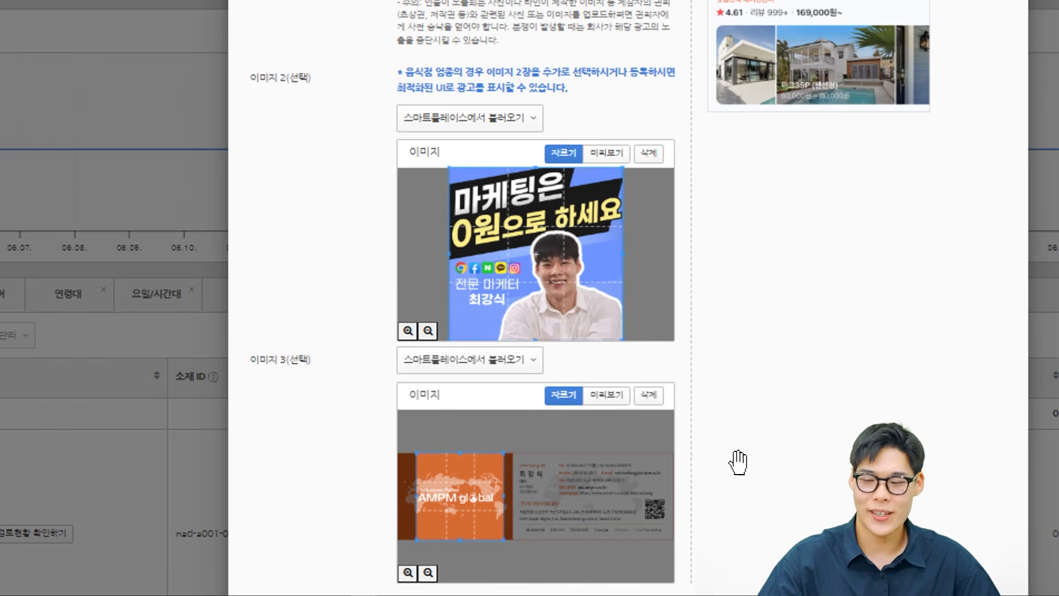
pyautogui.scroll(-3, 747, 452)
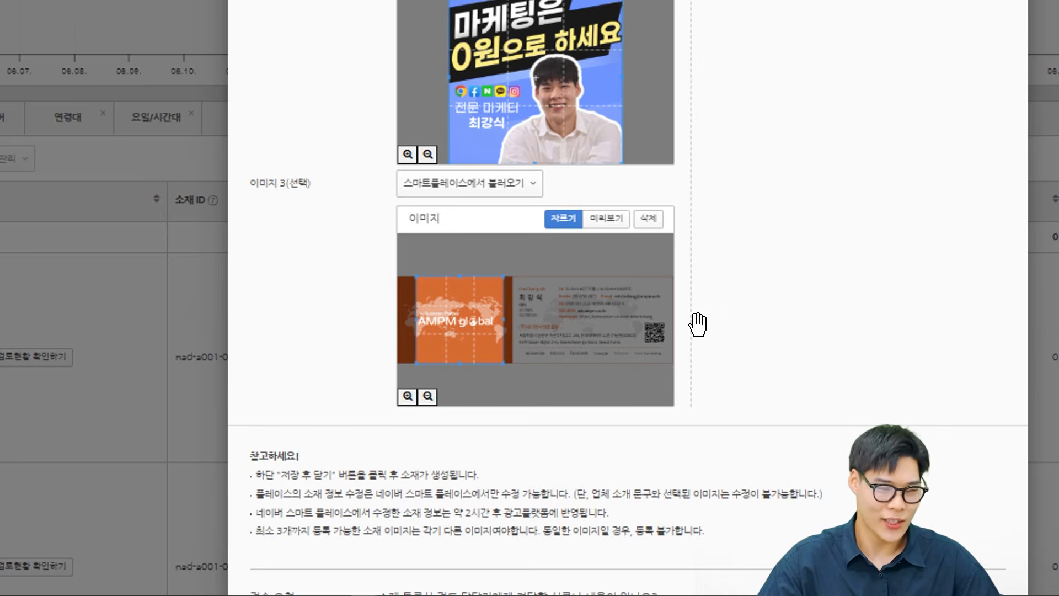
pyautogui.scroll(-3, 708, 439)
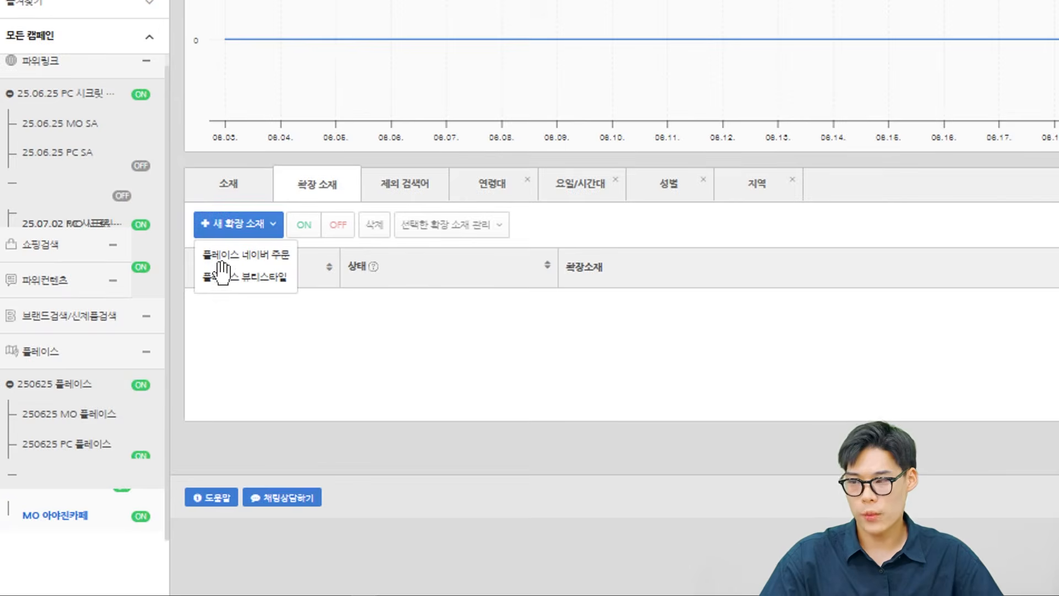
# Open the 플레이스 네이버 주문 option for a new extension creative in the place ad group.
pyautogui.click(285, 258)
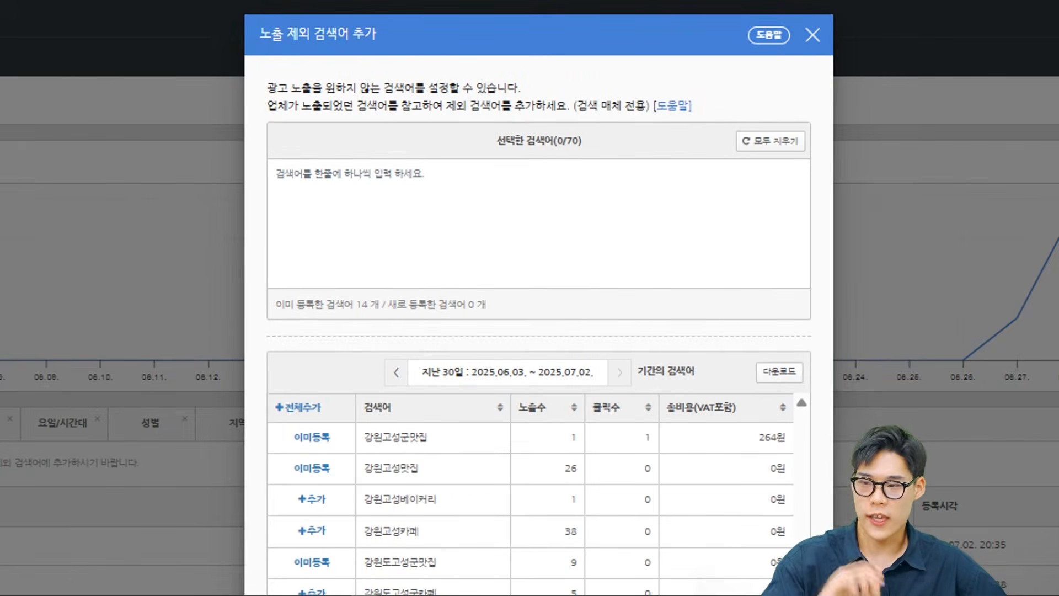
# Examine the last 30 days' search terms with their impressions, clicks and cost in the excluded search term dialog.
pyautogui.scroll(-5, 490, 150)
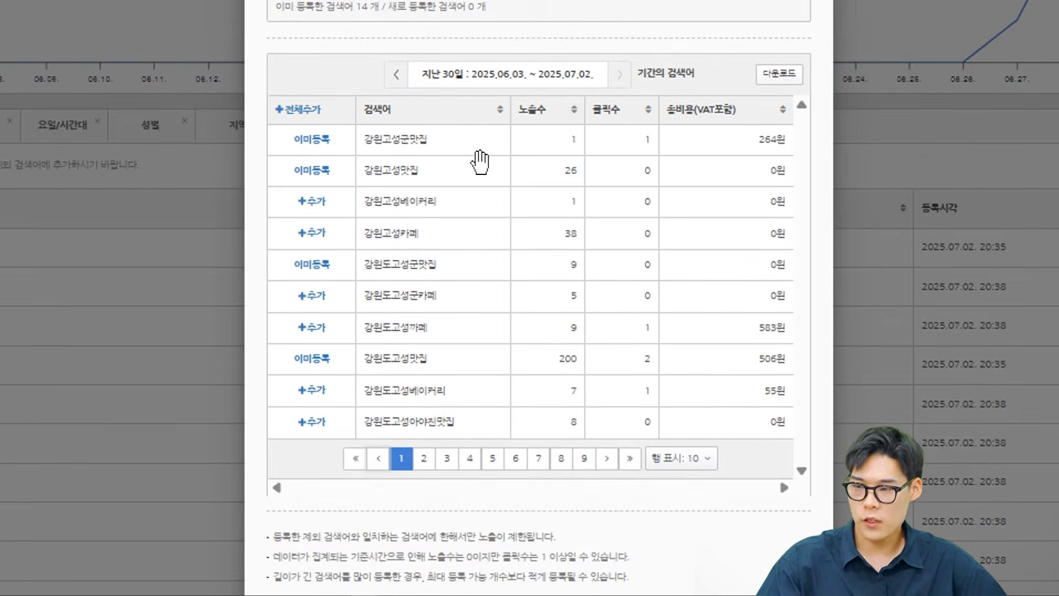